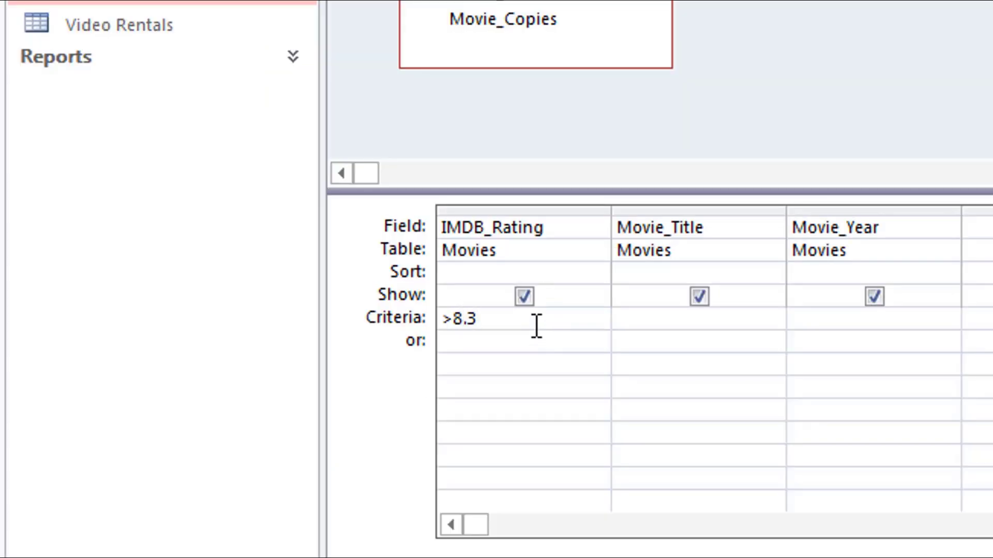
Enter 2014 as the Movie_Year criterion and run the query to list the 8.4-rated movie
{"action": "left_click", "coordinate": [842, 317]}
{"action": "type", "text": "2014"}
{"action": "left_click", "coordinate": [18, 99]}
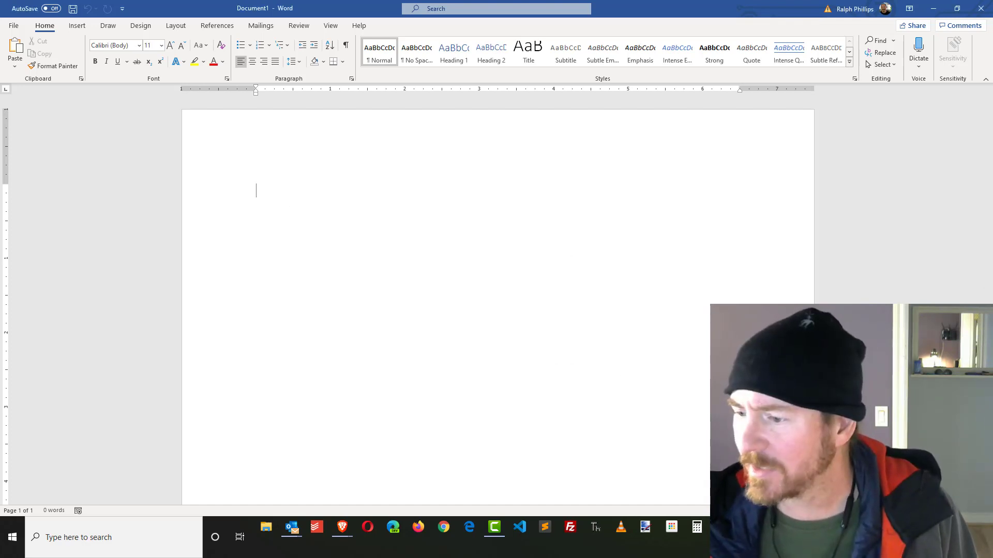
Switch the tab selector to Right Tab and place a right tab stop at 4 inches
{"action": "scroll", "coordinate": [647, 330], "scroll_direction": "up", "scroll_amount": 2, "text": "ctrl"}
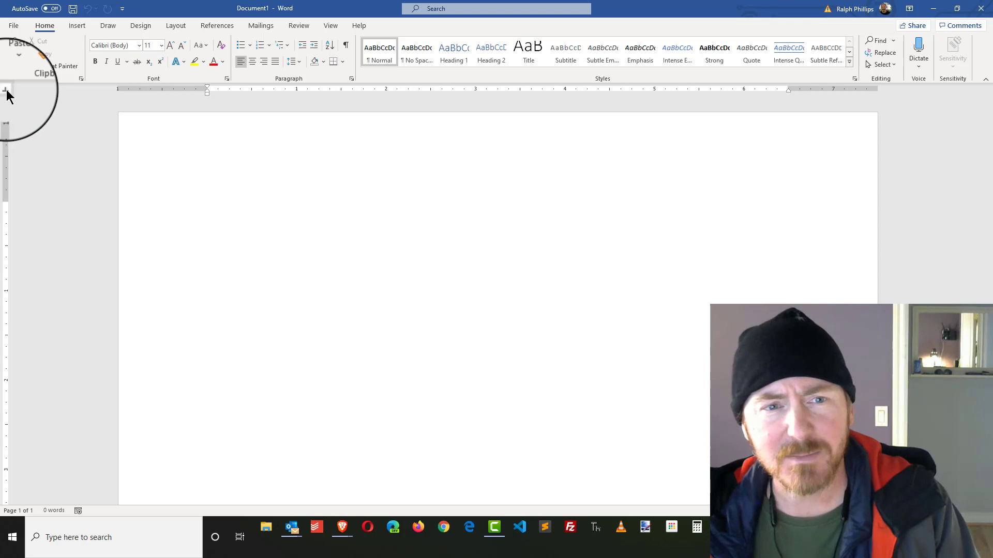
{"action": "left_click", "coordinate": [5, 91]}
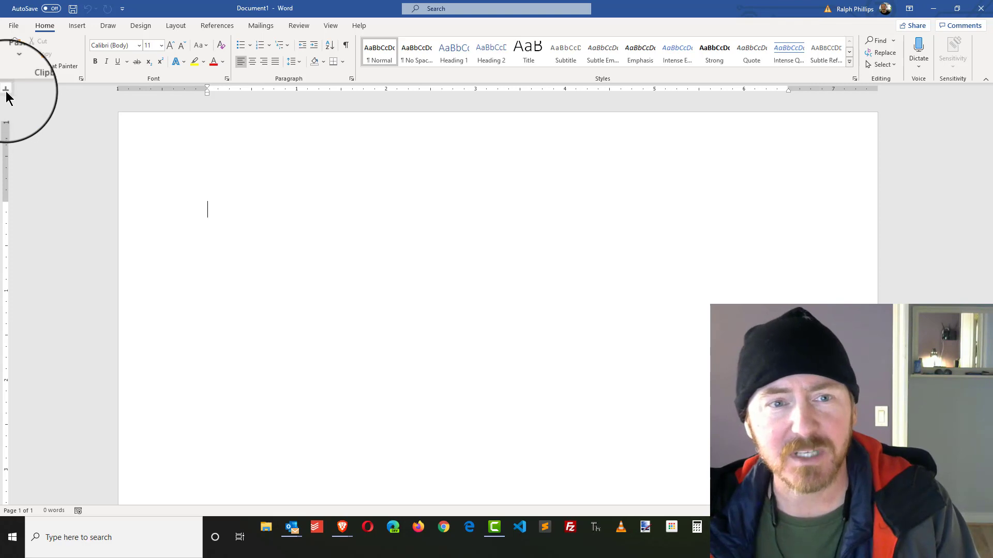
{"action": "left_click", "coordinate": [566, 89]}
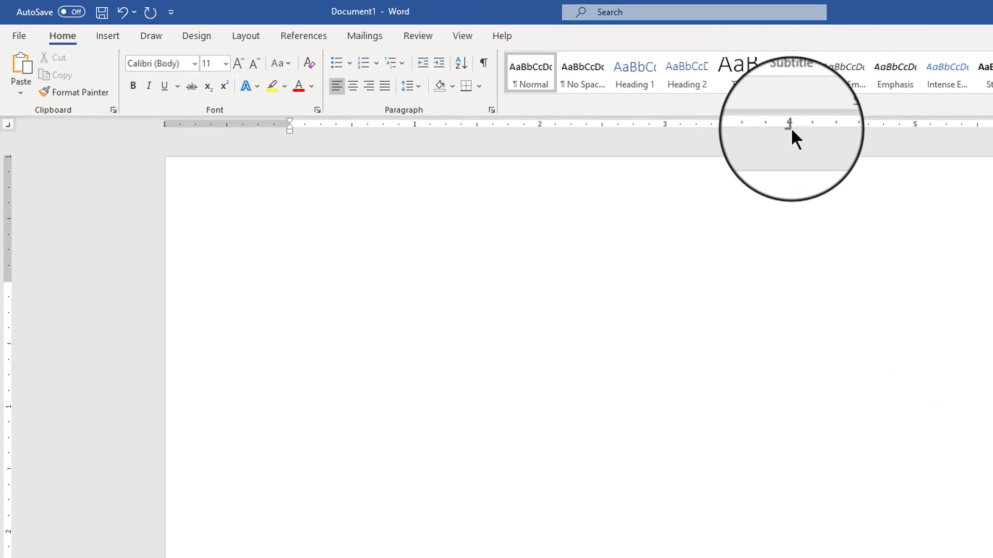
Give the 4" right tab stop leader style 2 (dots) in the Tabs dialog
{"action": "double_click", "coordinate": [789, 129]}
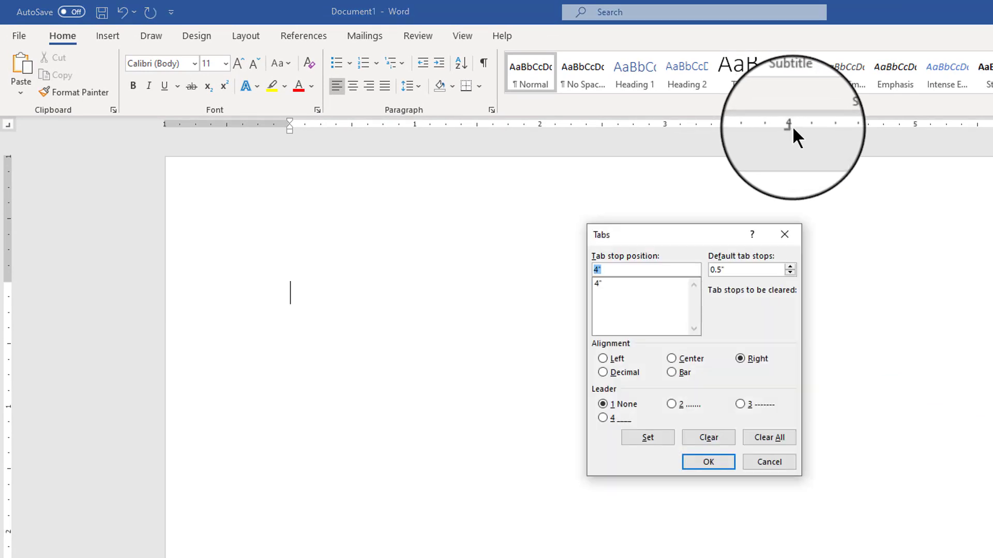
{"action": "left_click", "coordinate": [602, 282]}
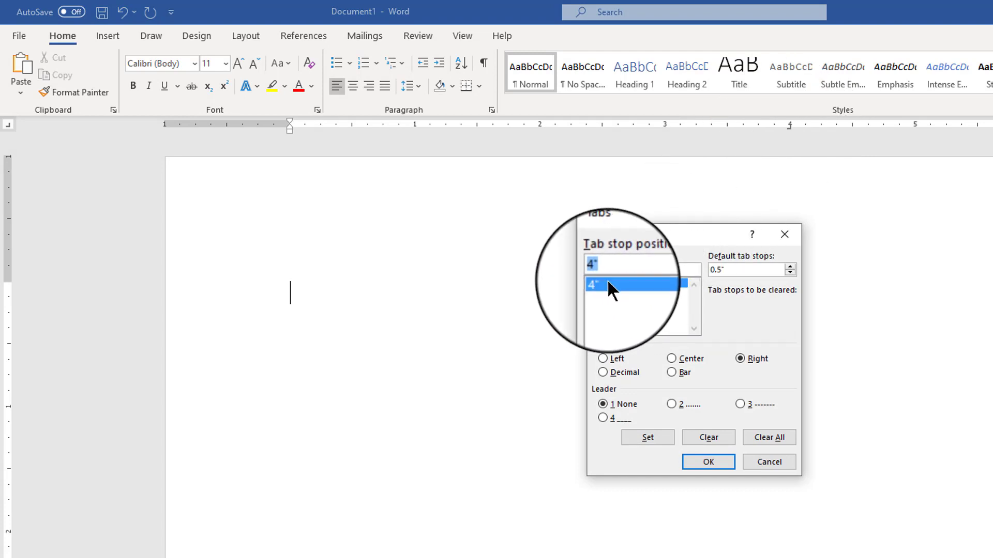
{"action": "left_click", "coordinate": [672, 404]}
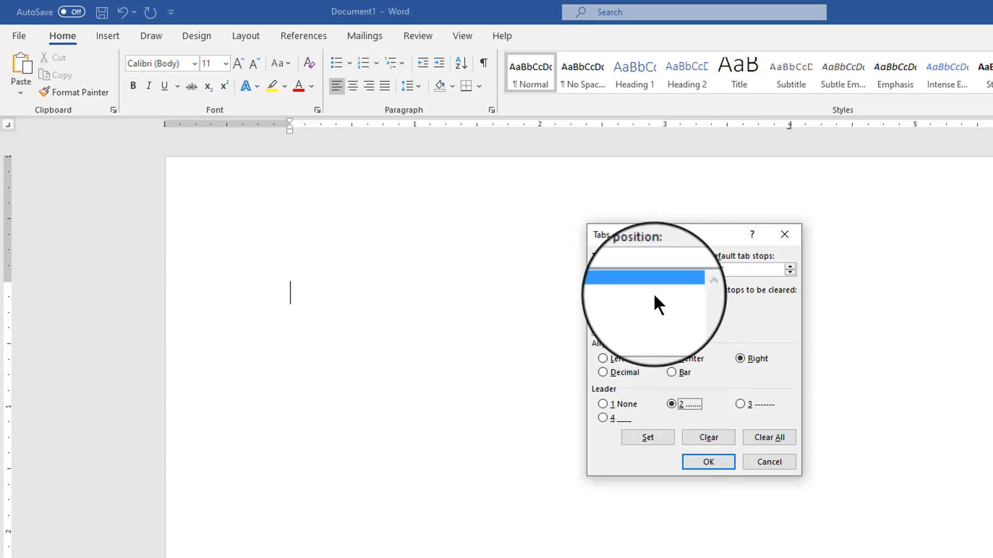
{"action": "left_click", "coordinate": [715, 461]}
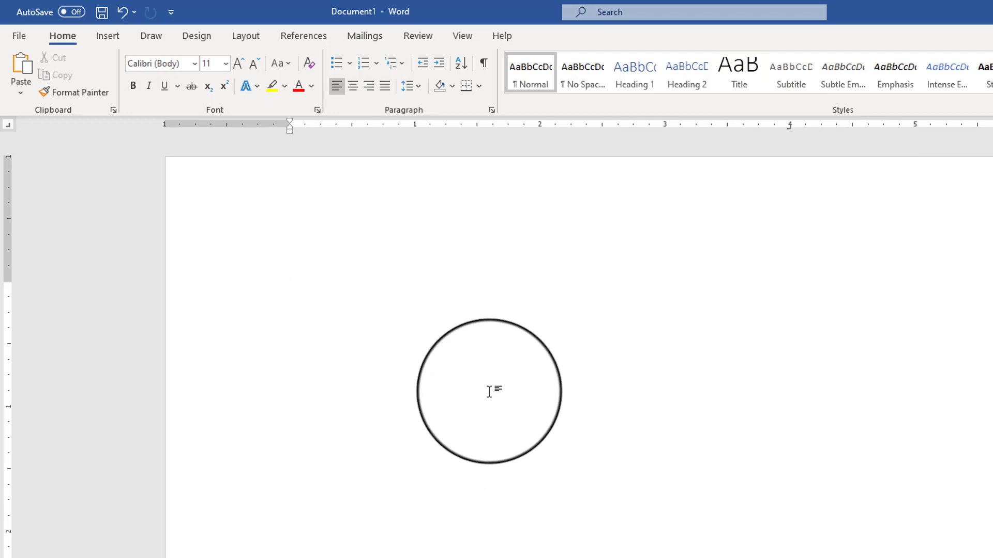
Type 'Text' and tab across the dotted leader to 'tab stop'
{"action": "type", "text": "text"}
{"action": "key", "text": "Tab"}
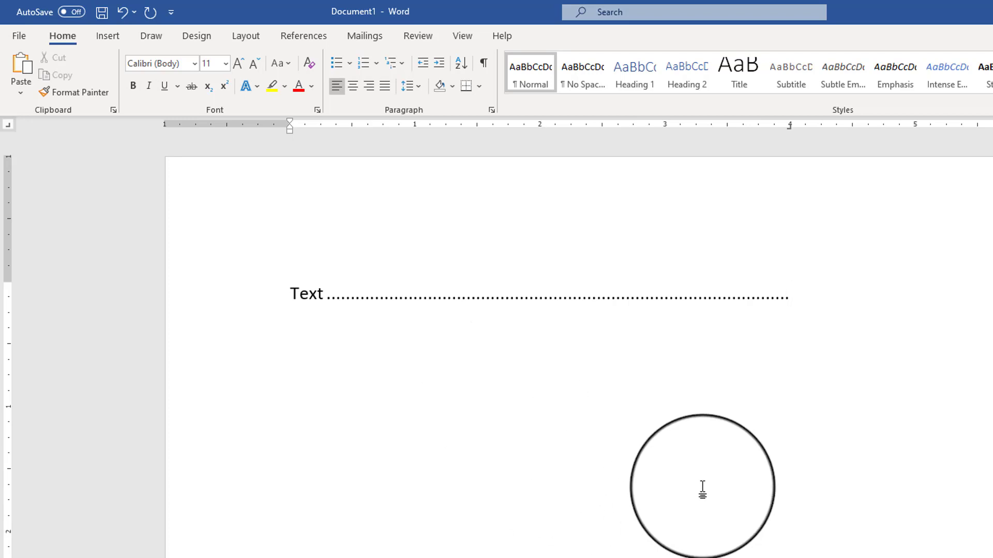
{"action": "type", "text": "tab stop"}
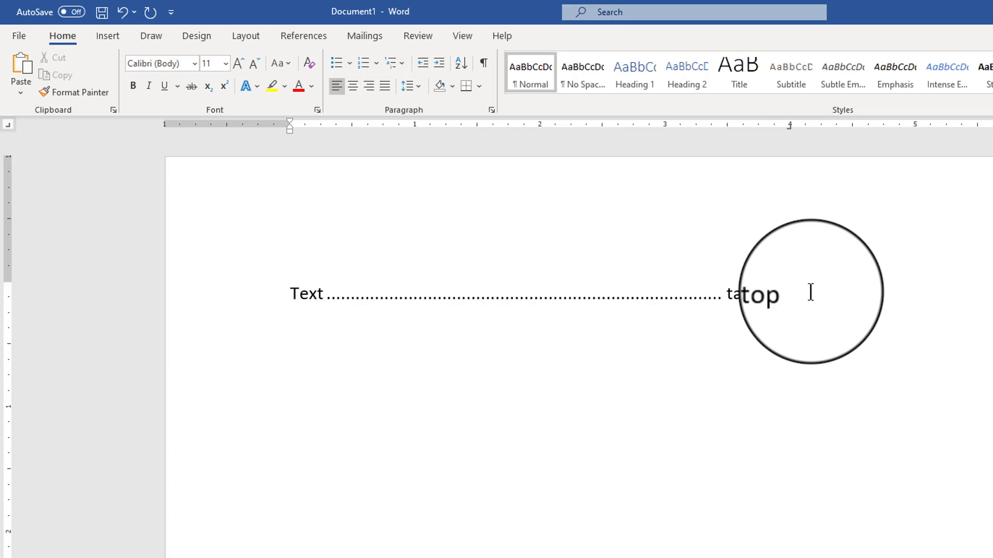
On a new line, type 'More text' with a dotted leader to 'top stop'
{"action": "key", "text": "Return"}
{"action": "type", "text": "more te x"}
{"action": "key", "text": "BackSpace"}
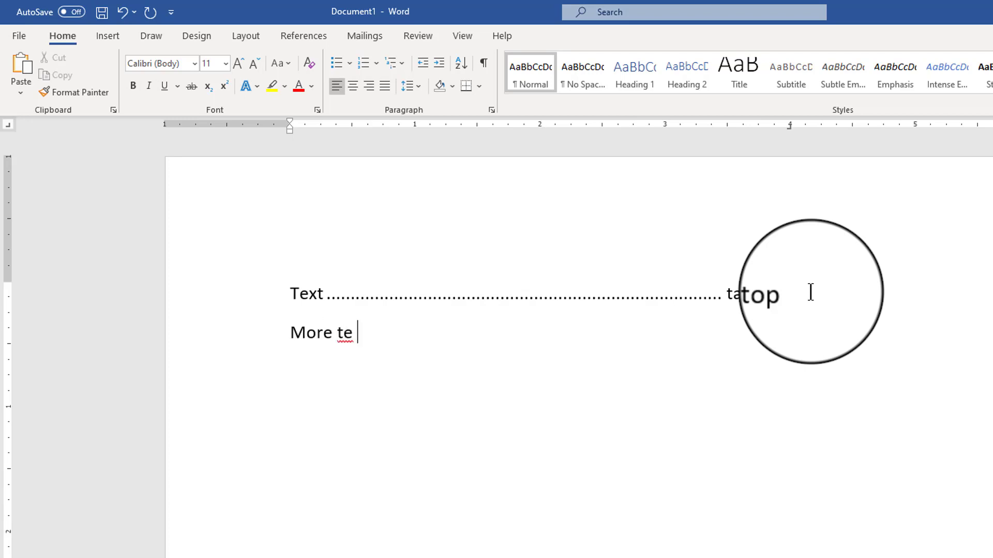
{"action": "key", "text": "BackSpace"}
{"action": "type", "text": "xt"}
{"action": "key", "text": "Tab"}
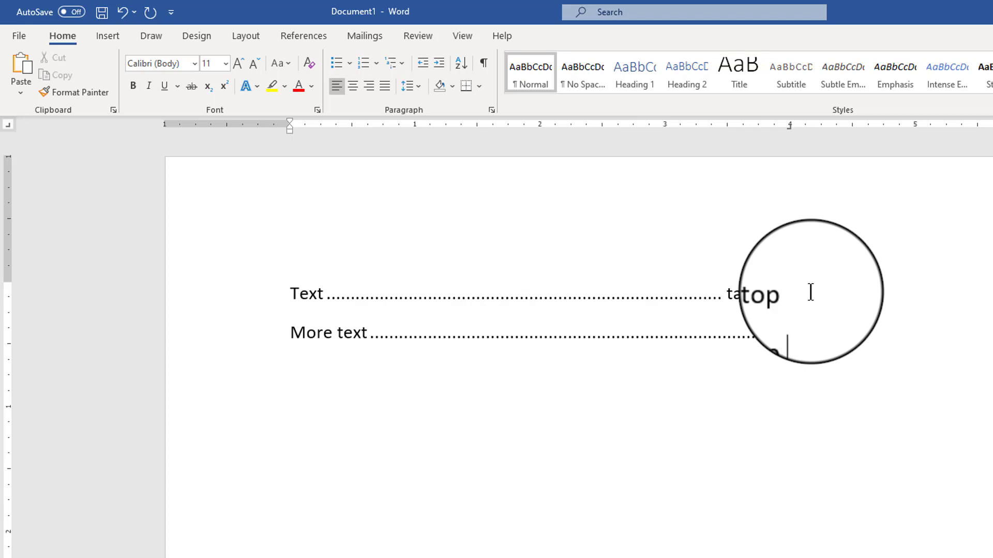
{"action": "type", "text": "top"}
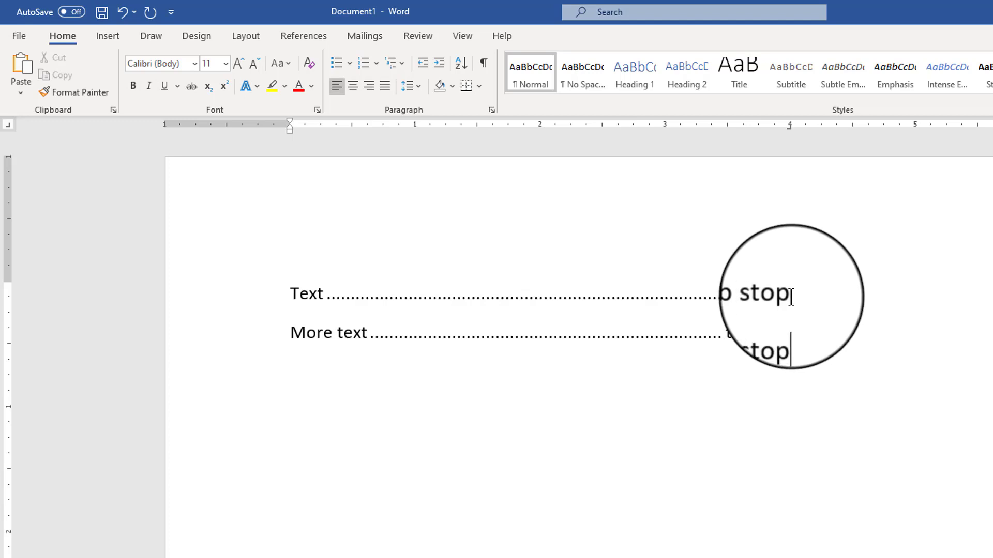
{"action": "type", "text": " stop"}
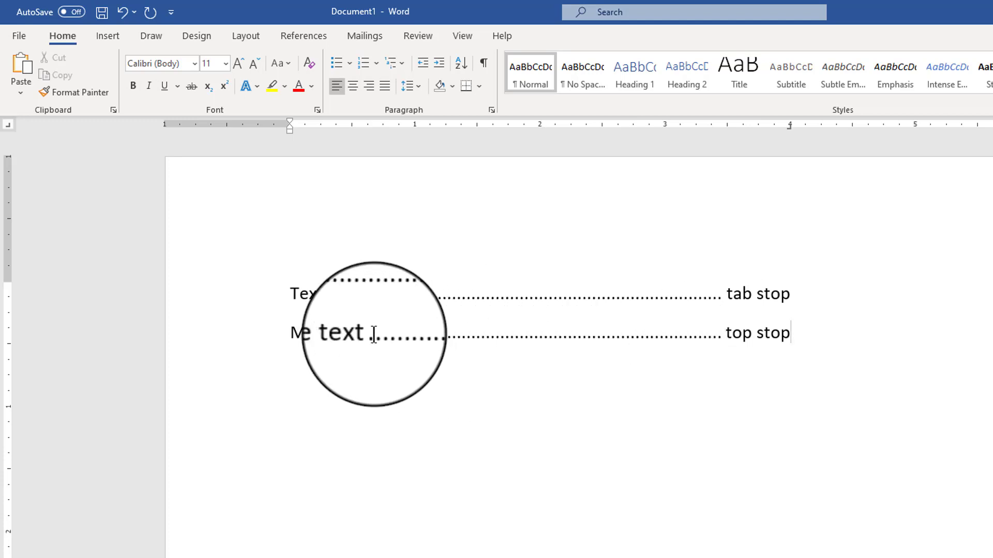
Select the dotted leader after 'More text', briefly toggling formatting marks to see the tab
{"action": "left_click_drag", "start_coordinate": [370, 332], "coordinate": [683, 337]}
{"action": "key", "text": "Right"}
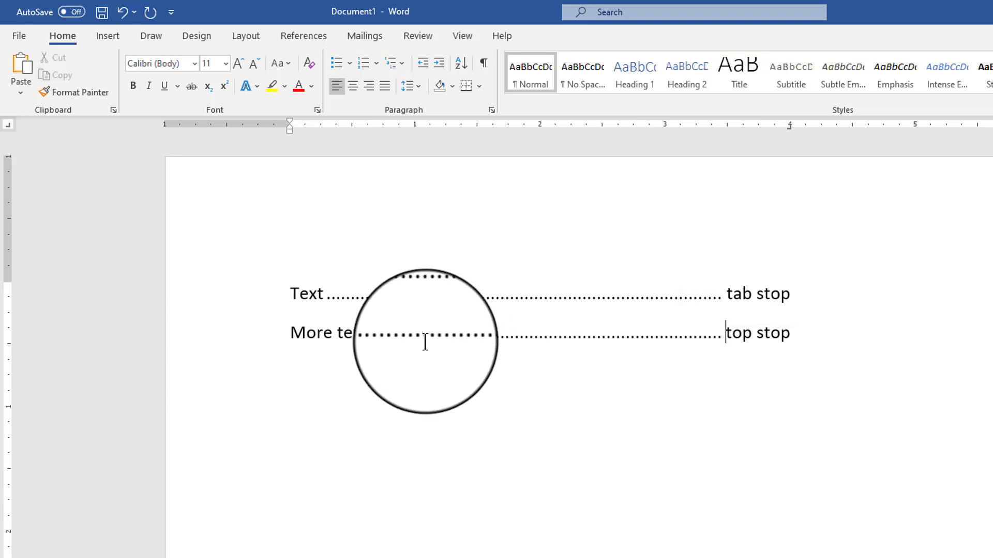
{"action": "left_click", "coordinate": [483, 62]}
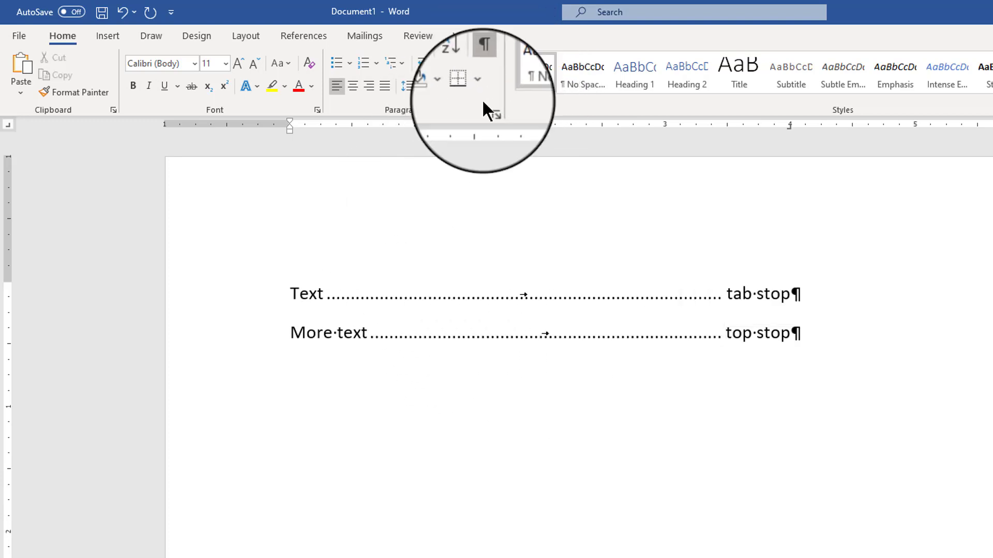
{"action": "left_click", "coordinate": [484, 63]}
{"action": "left_click_drag", "start_coordinate": [368, 334], "coordinate": [660, 334]}
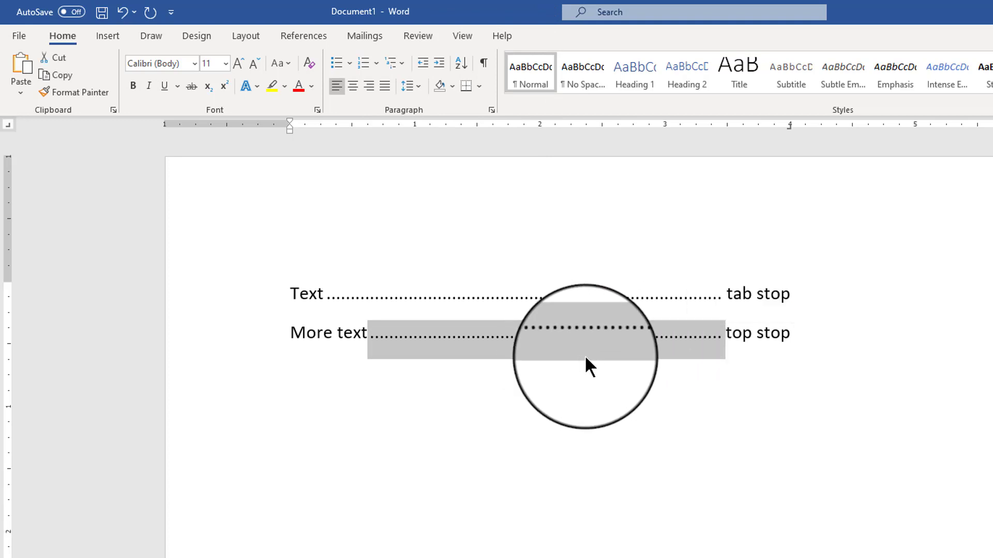
Set the leader's character spacing to Expanded by 2.5 pt in the Font dialog
{"action": "left_click", "coordinate": [317, 109]}
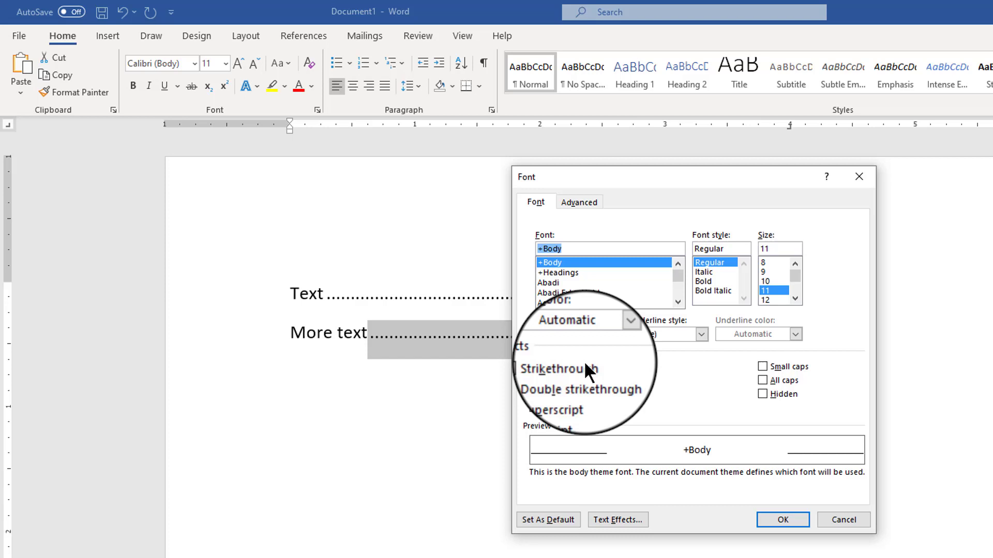
{"action": "left_click", "coordinate": [583, 201]}
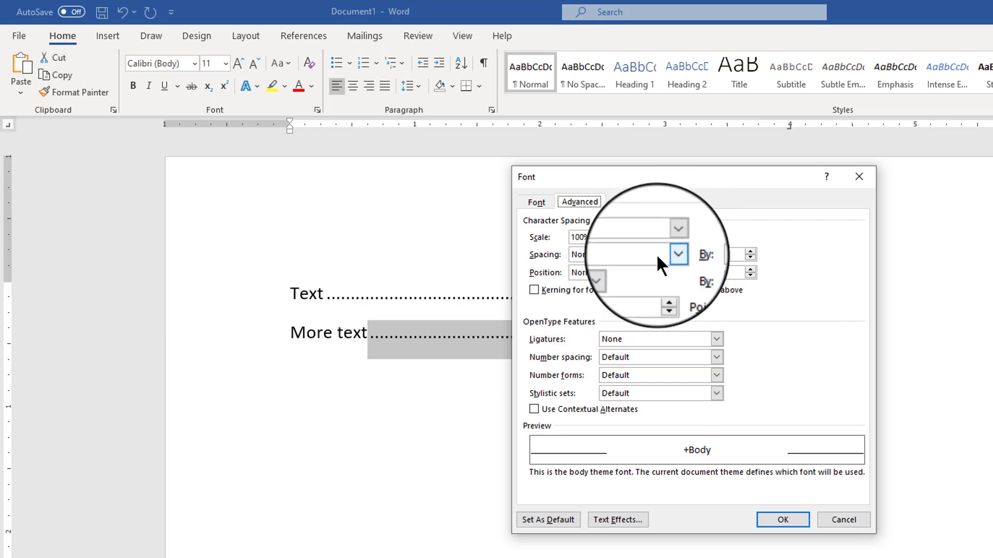
{"action": "left_click", "coordinate": [671, 255]}
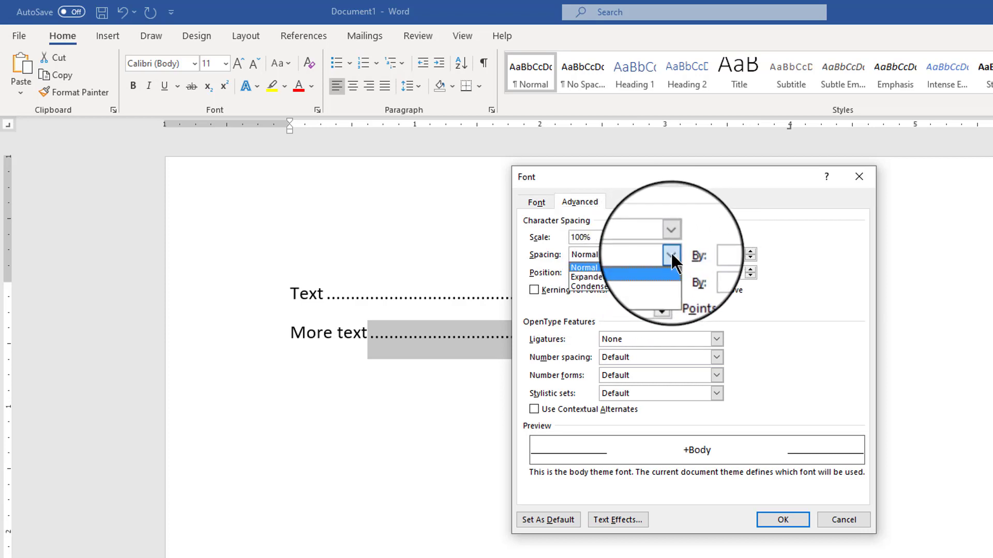
{"action": "left_click", "coordinate": [625, 272]}
{"action": "left_click", "coordinate": [753, 250]}
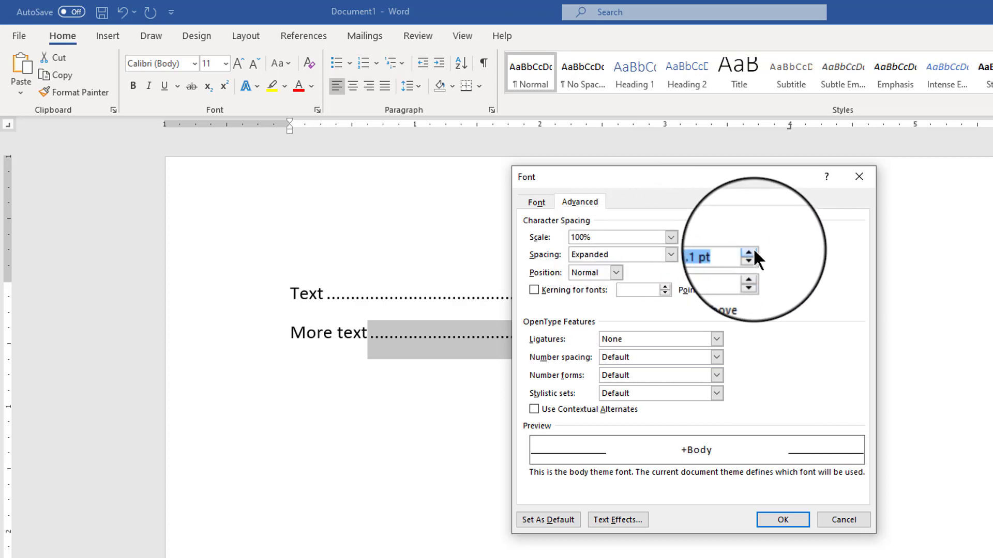
{"action": "left_click", "coordinate": [753, 251]}
{"action": "left_click", "coordinate": [751, 251]}
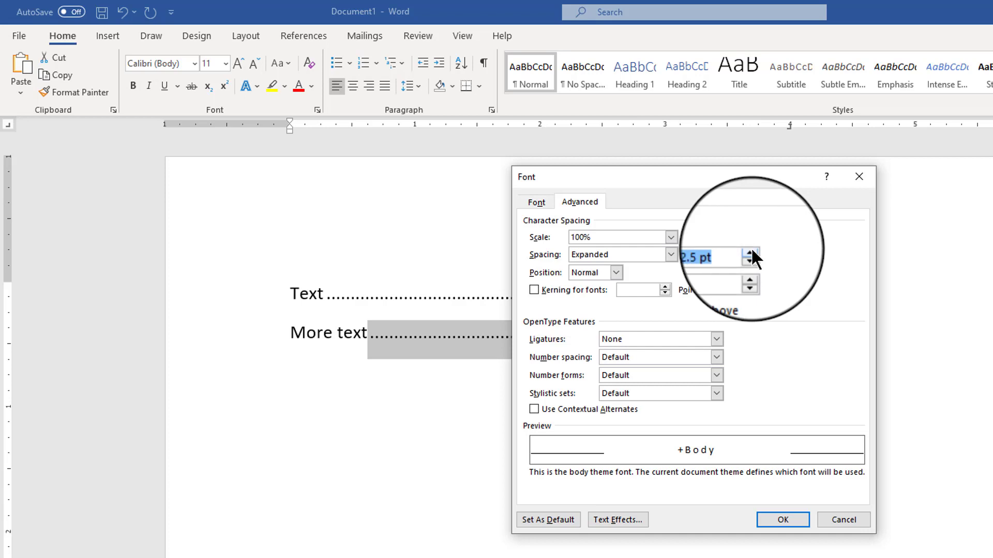
{"action": "left_click", "coordinate": [786, 519]}
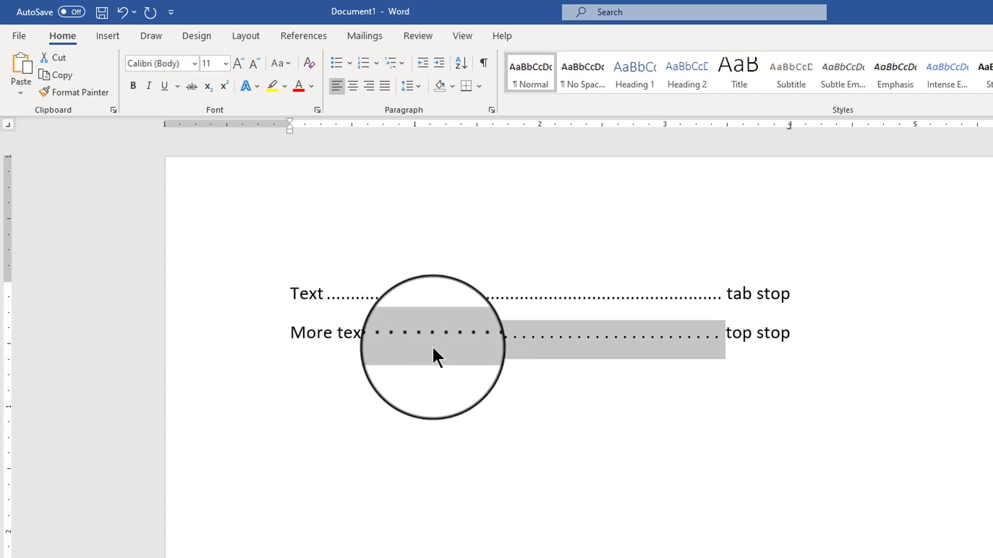
Set the leader's position to Raised by 2 pt, then reselect the leader
{"action": "left_click", "coordinate": [317, 110]}
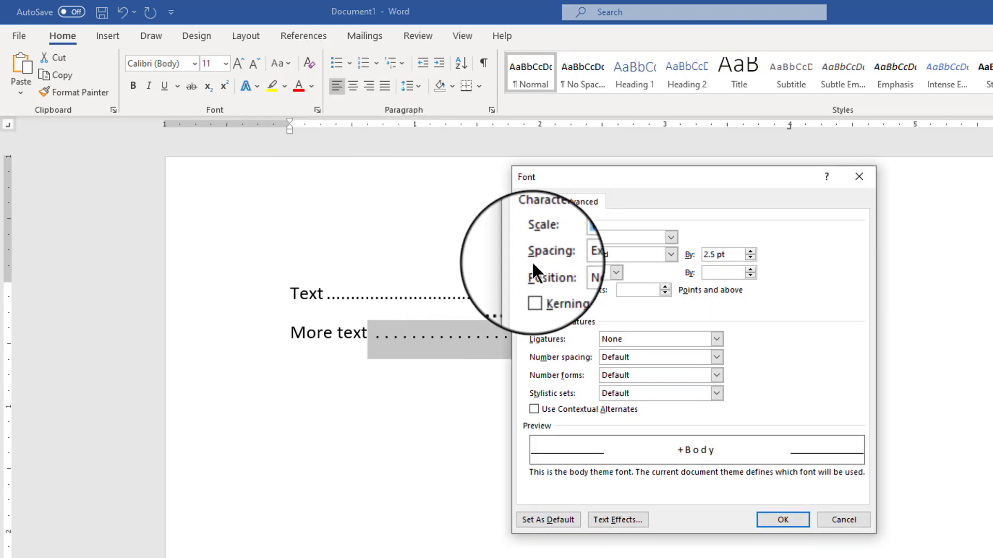
{"action": "left_click", "coordinate": [613, 271]}
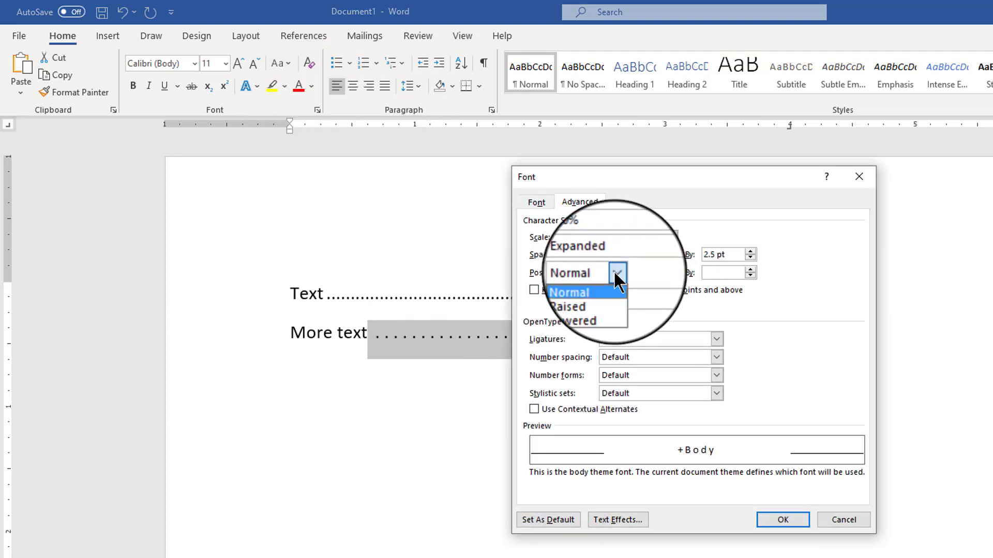
{"action": "left_click", "coordinate": [607, 291]}
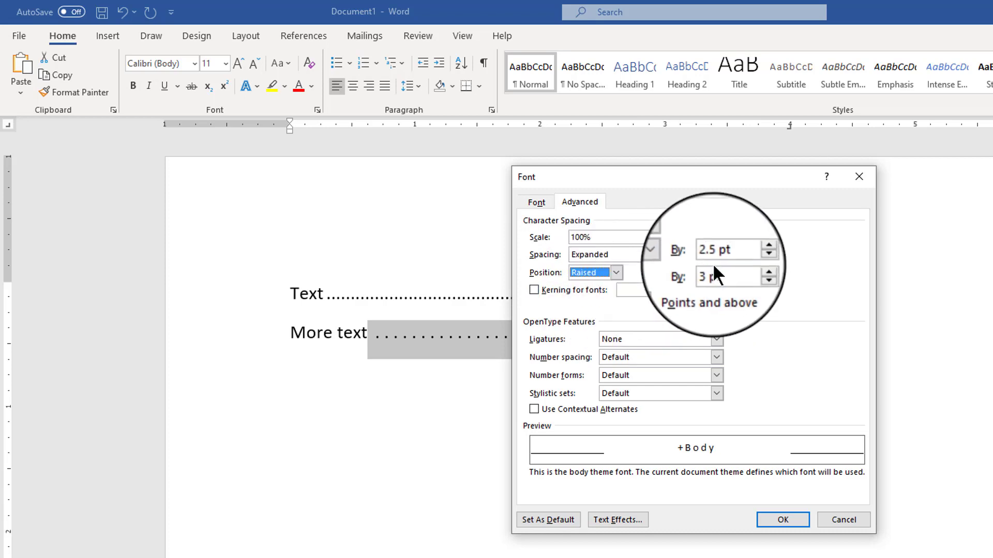
{"action": "left_click", "coordinate": [750, 275]}
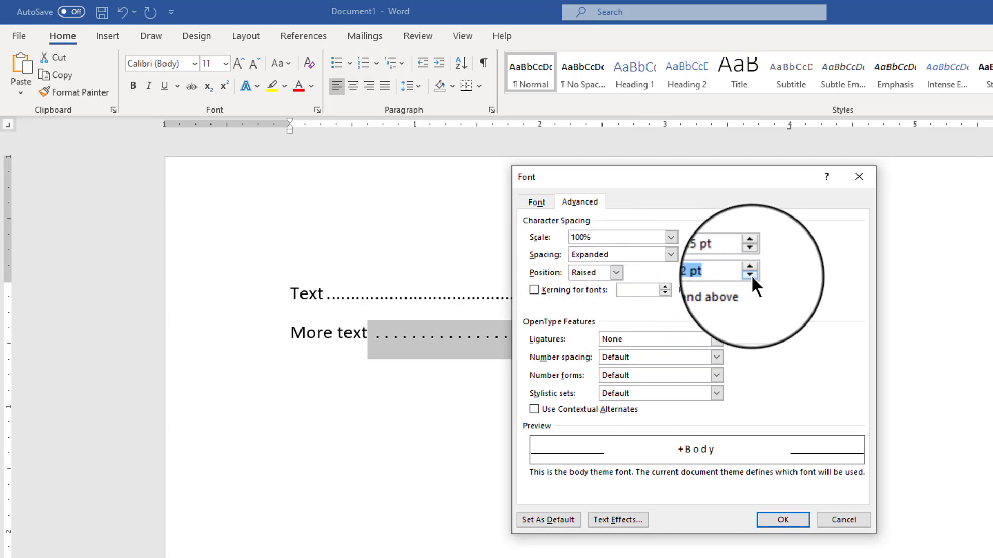
{"action": "left_click", "coordinate": [782, 520]}
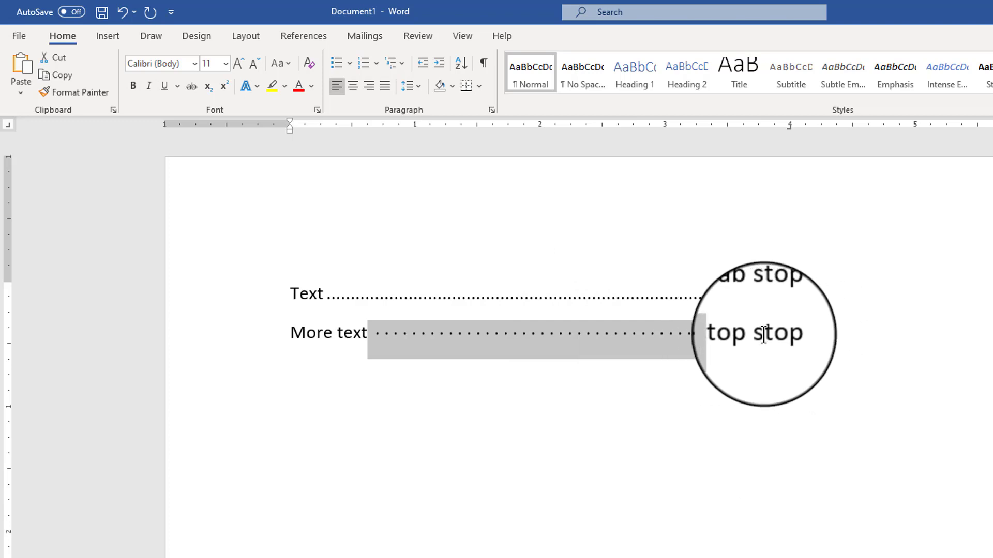
{"action": "left_click", "coordinate": [742, 337]}
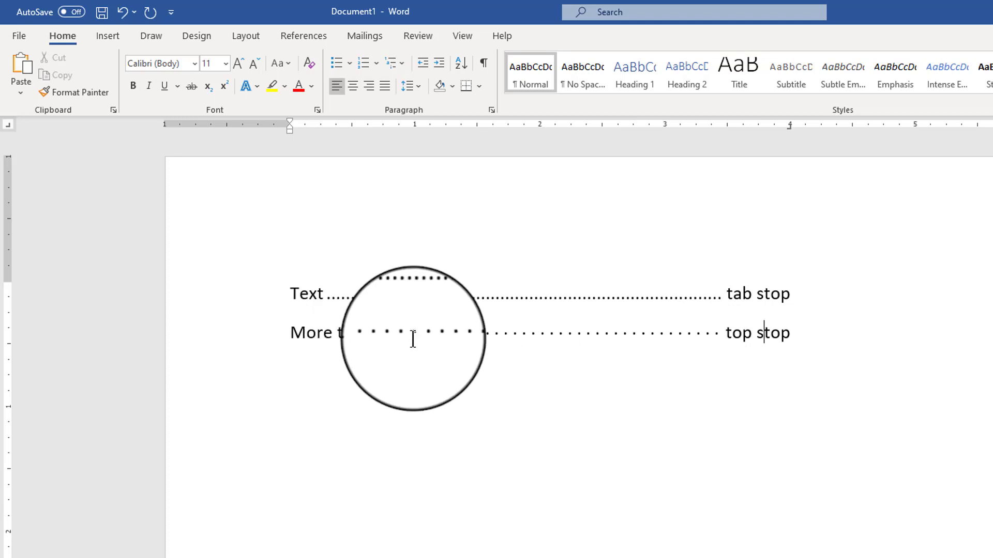
{"action": "left_click_drag", "start_coordinate": [368, 334], "coordinate": [663, 333]}
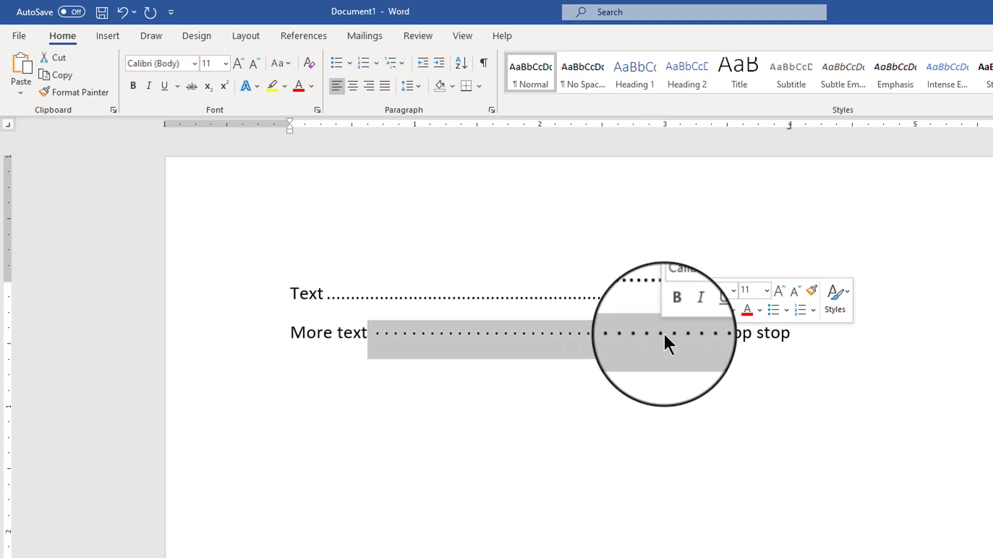
Apply an Outer Offset shadow preset to the leader through Font > Text Effects
{"action": "left_click", "coordinate": [317, 110]}
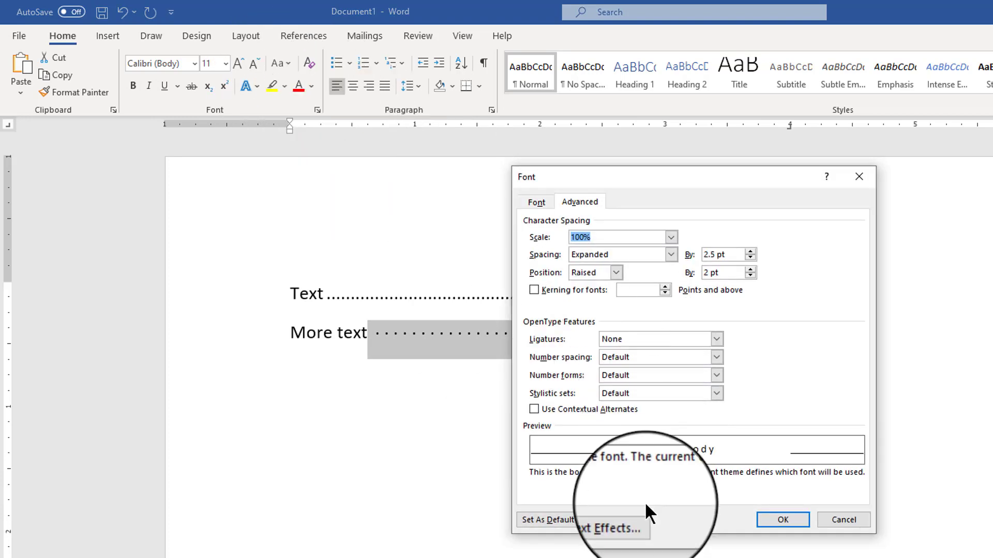
{"action": "left_click", "coordinate": [631, 520]}
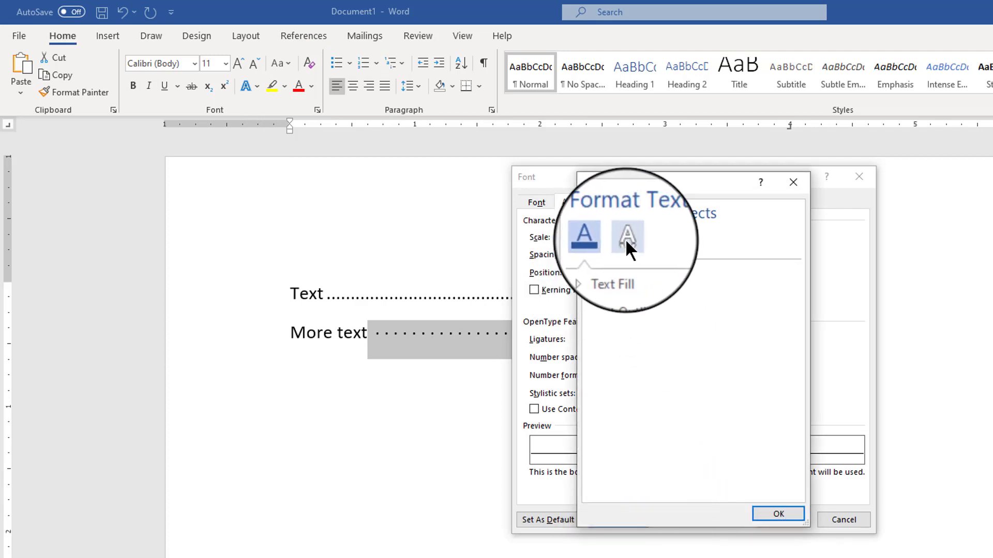
{"action": "left_click", "coordinate": [626, 239]}
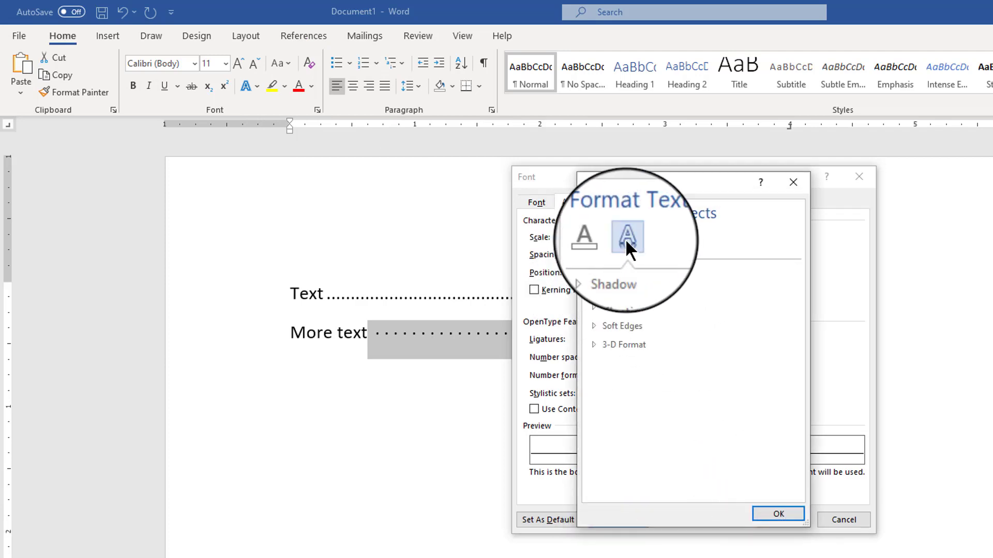
{"action": "left_click", "coordinate": [594, 269]}
{"action": "left_click", "coordinate": [771, 290]}
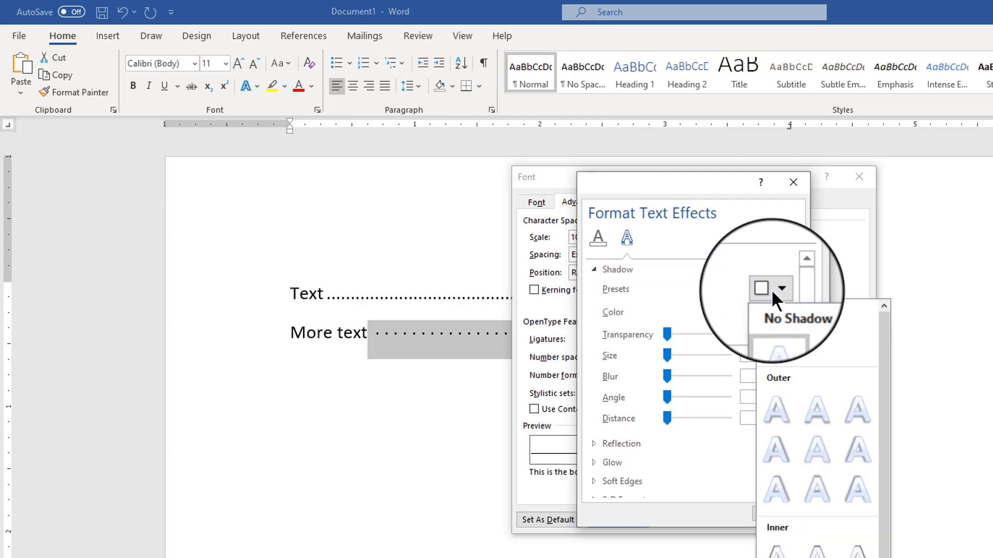
{"action": "left_click", "coordinate": [828, 414]}
{"action": "left_click", "coordinate": [785, 512]}
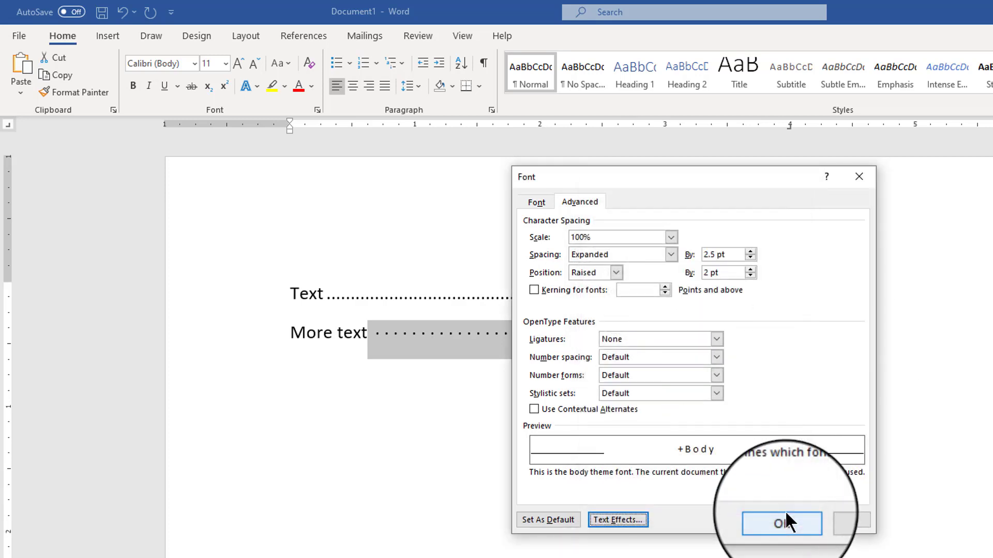
{"action": "left_click", "coordinate": [788, 520]}
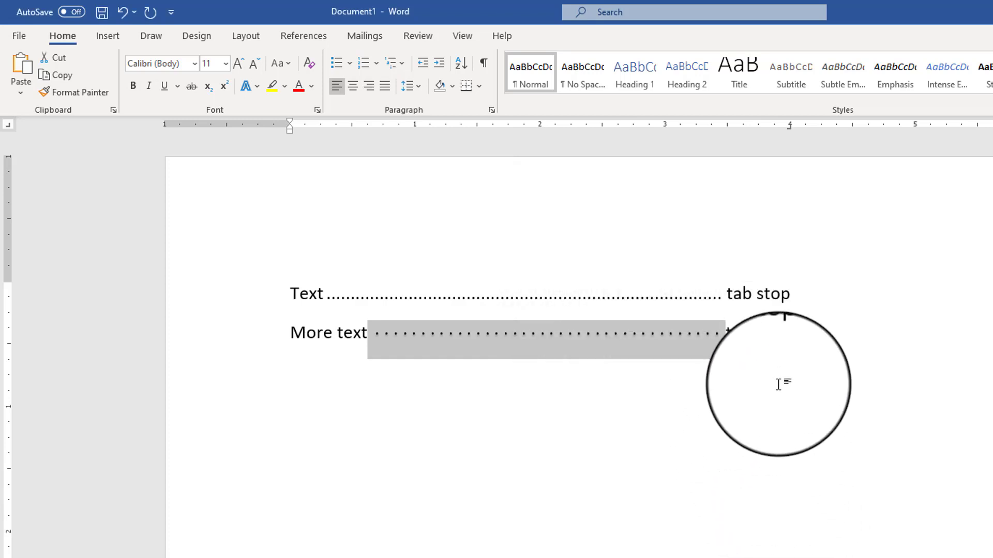
Deselect to check the shadow, then select the restyled leader after 'More text'
{"action": "left_click", "coordinate": [807, 337]}
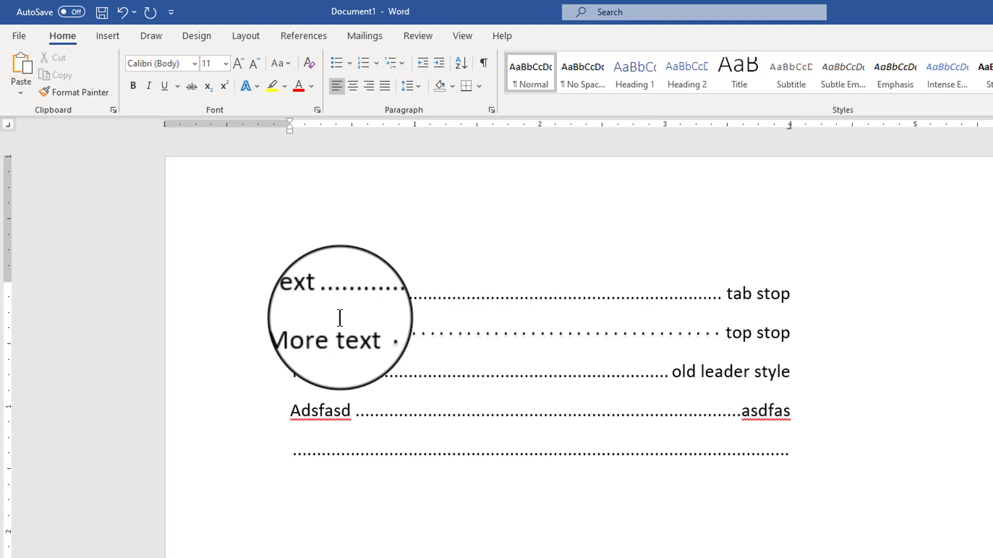
{"action": "left_click", "coordinate": [370, 332]}
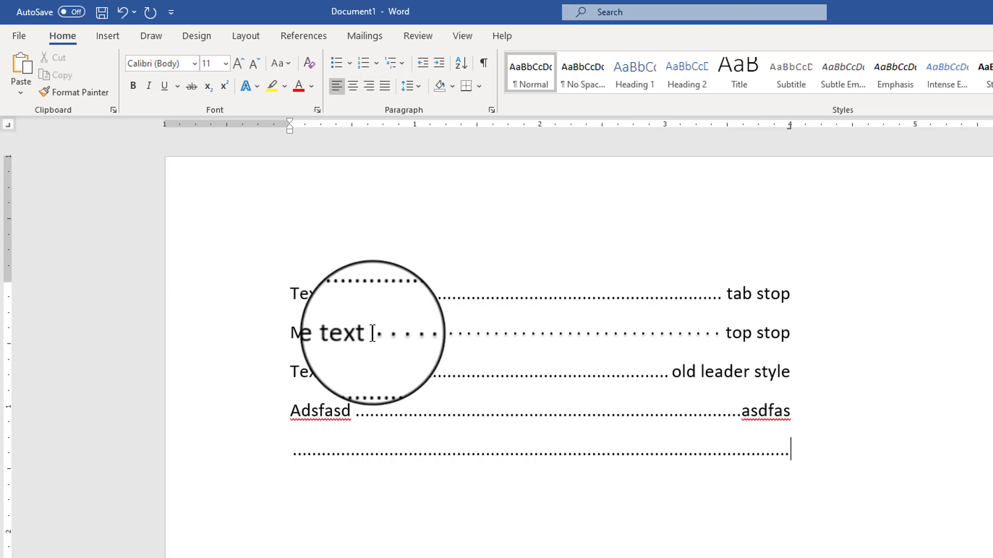
{"action": "double_click", "coordinate": [578, 347]}
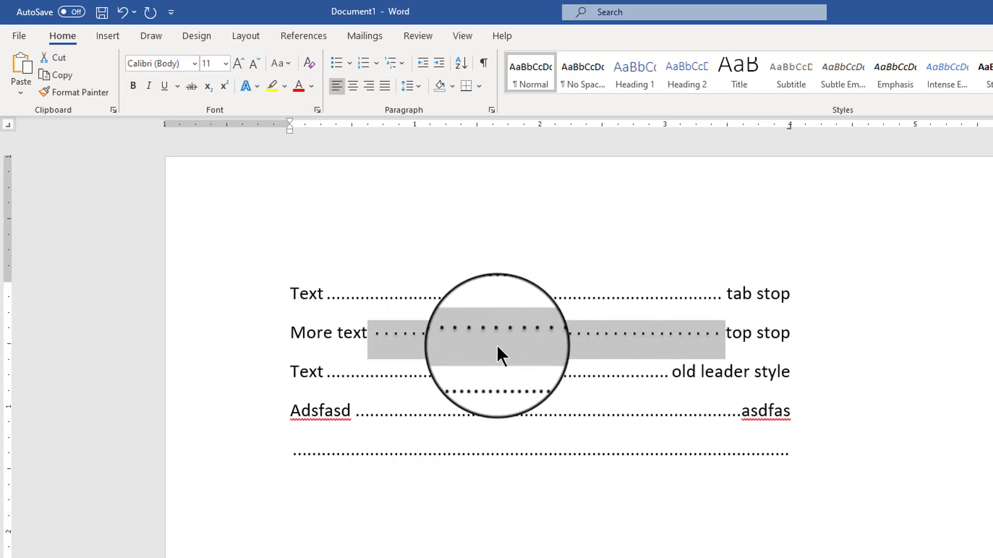
Format Painter the styled leader onto the leaders of the three lower lines
{"action": "left_click", "coordinate": [71, 92]}
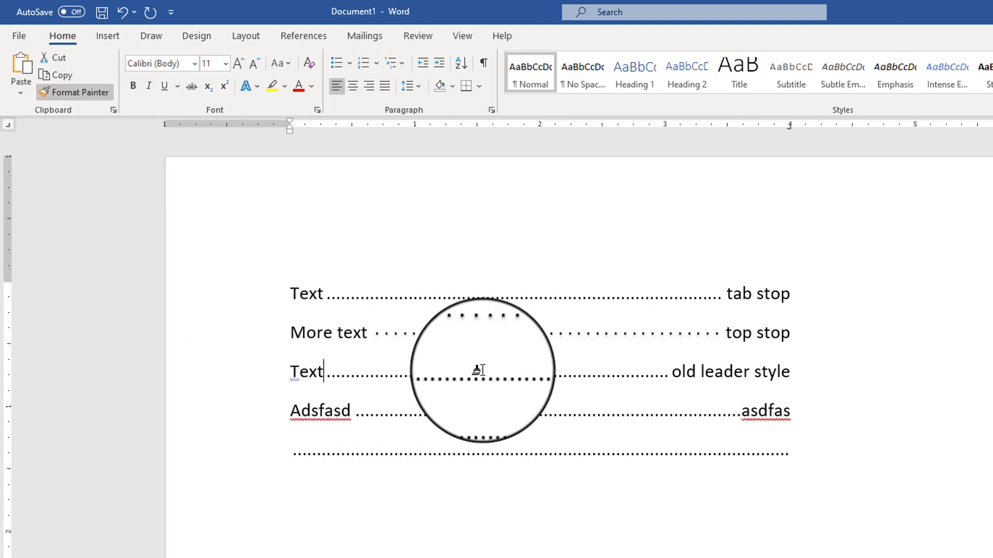
{"action": "left_click_drag", "start_coordinate": [476, 371], "coordinate": [572, 365]}
{"action": "left_click_drag", "start_coordinate": [353, 414], "coordinate": [625, 411]}
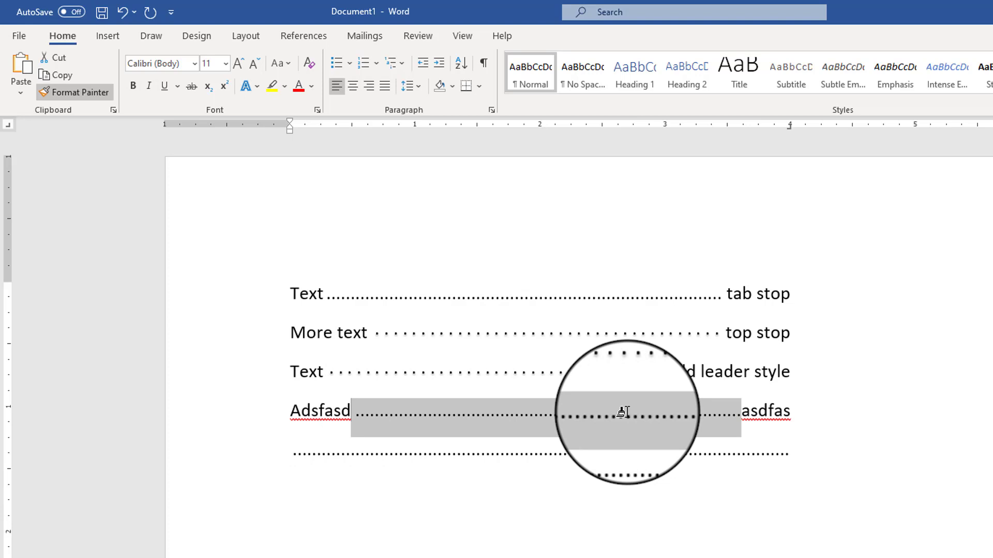
{"action": "left_click", "coordinate": [292, 450]}
{"action": "left_click_drag", "start_coordinate": [609, 445], "coordinate": [623, 446]}
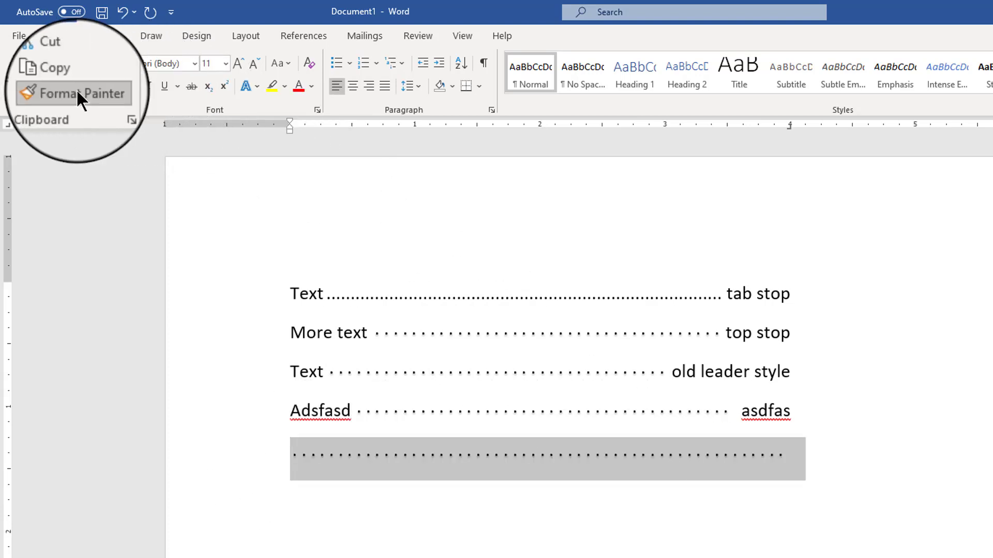
{"action": "left_click", "coordinate": [841, 415]}
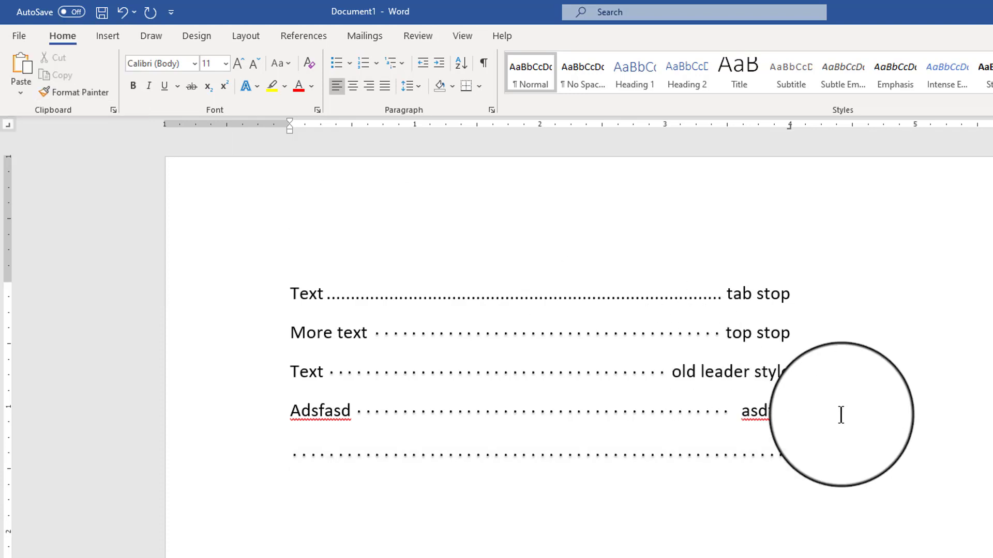